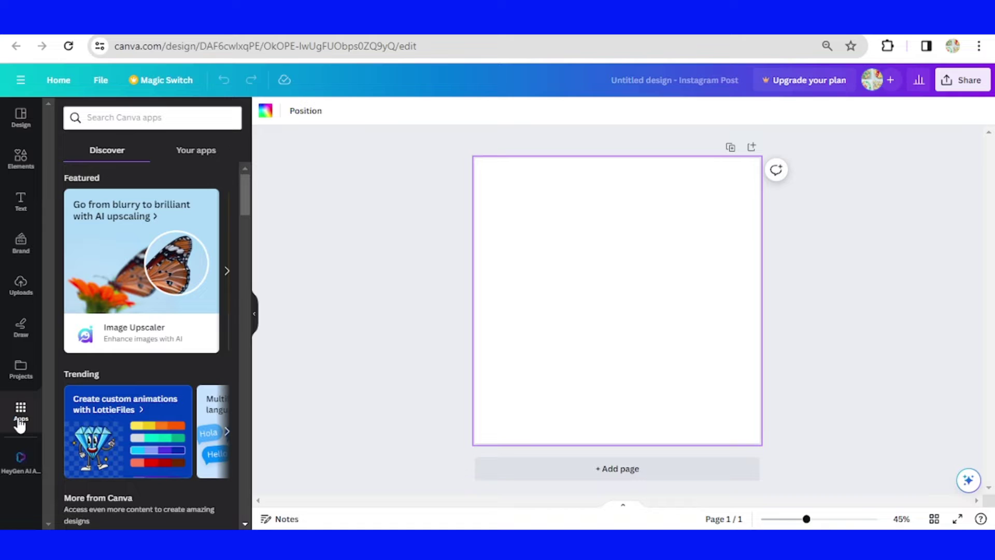
# Search the Canva apps for 'heygen' and pick the HeyGen AI Avatars suggestion
pyautogui.click(119, 116)
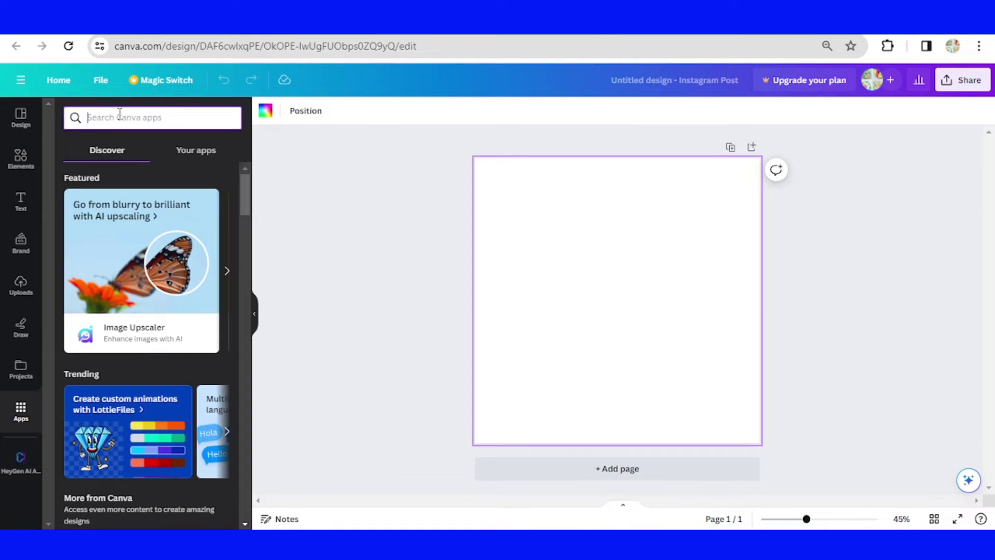
pyautogui.write('hey')
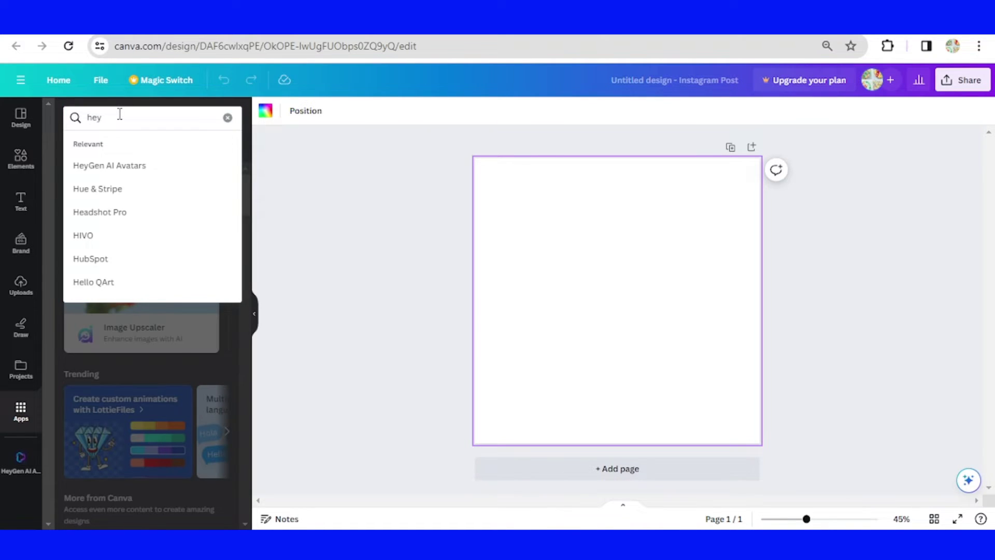
pyautogui.write('gen')
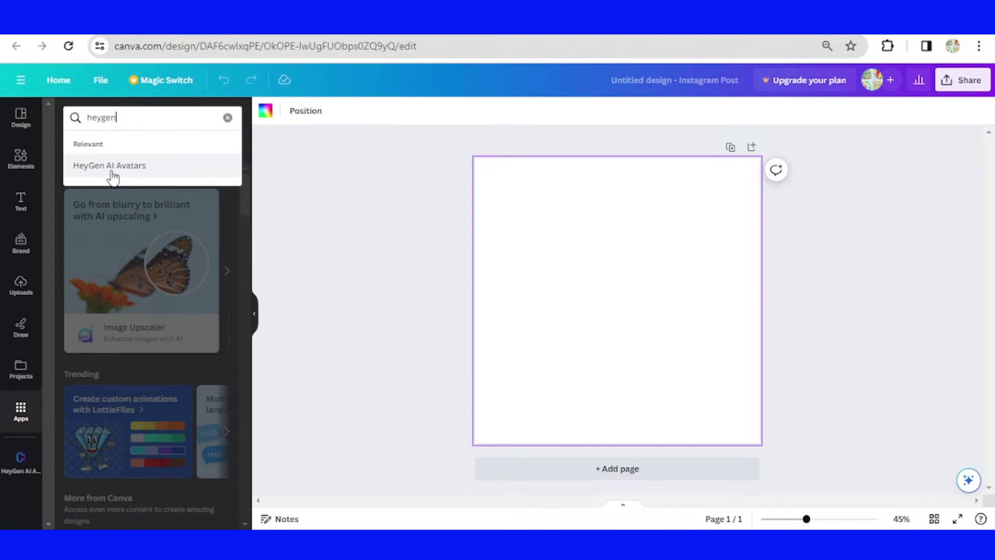
pyautogui.click(113, 167)
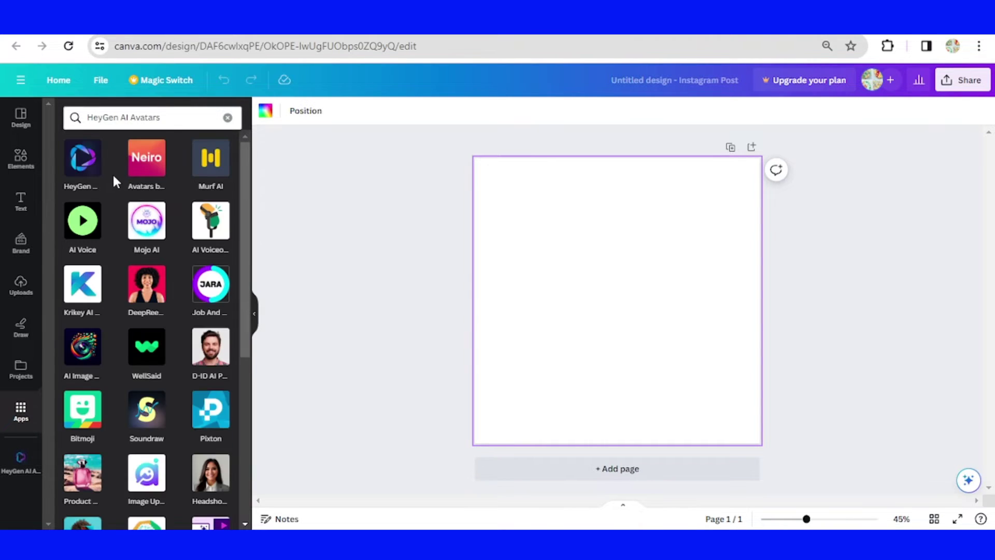
# Launch HeyGen AI Avatars from its tile in the app search results
pyautogui.click(81, 159)
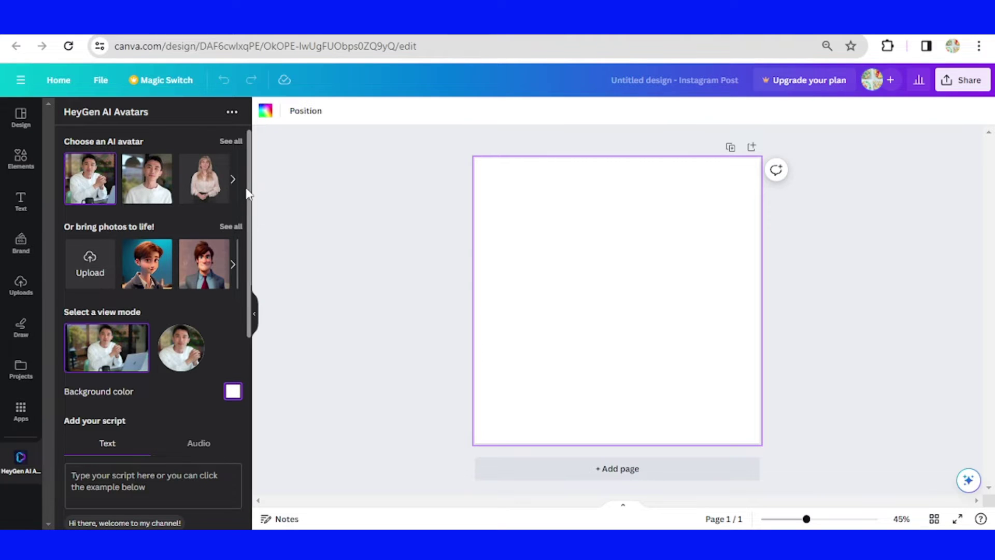
# Upload pencil sketch (5).png from Downloads as a photo to bring to life
pyautogui.click(105, 276)
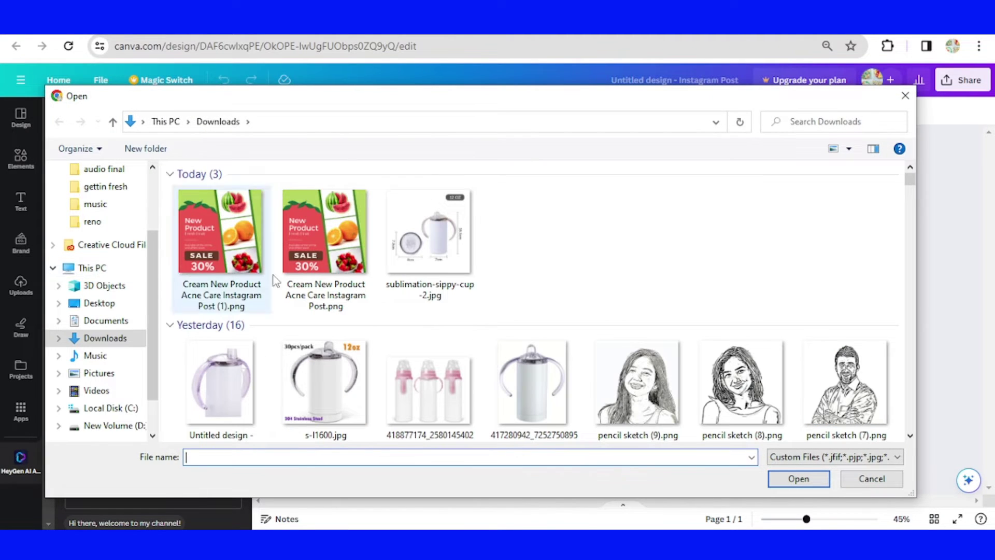
pyautogui.scroll(-2, 387, 315)
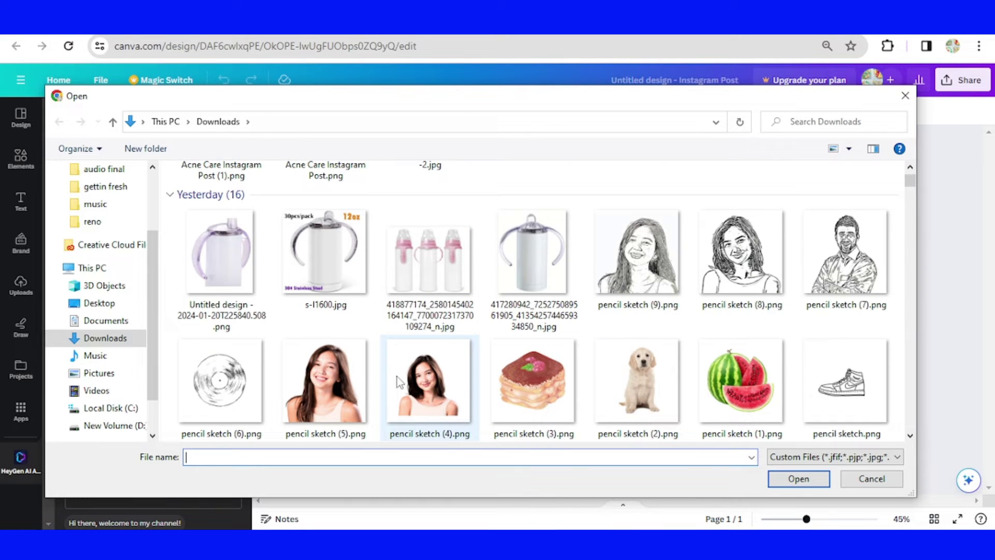
pyautogui.click(325, 381)
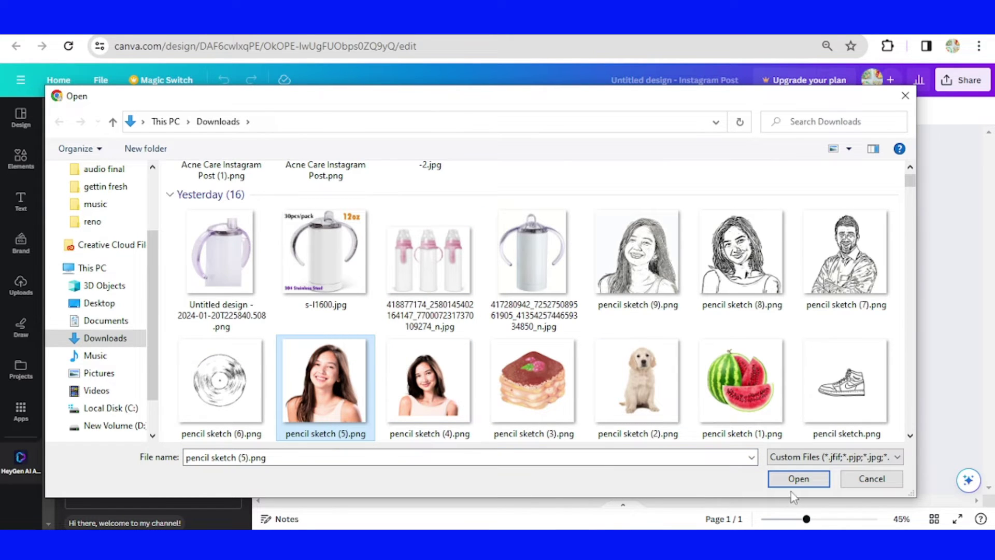
pyautogui.click(798, 478)
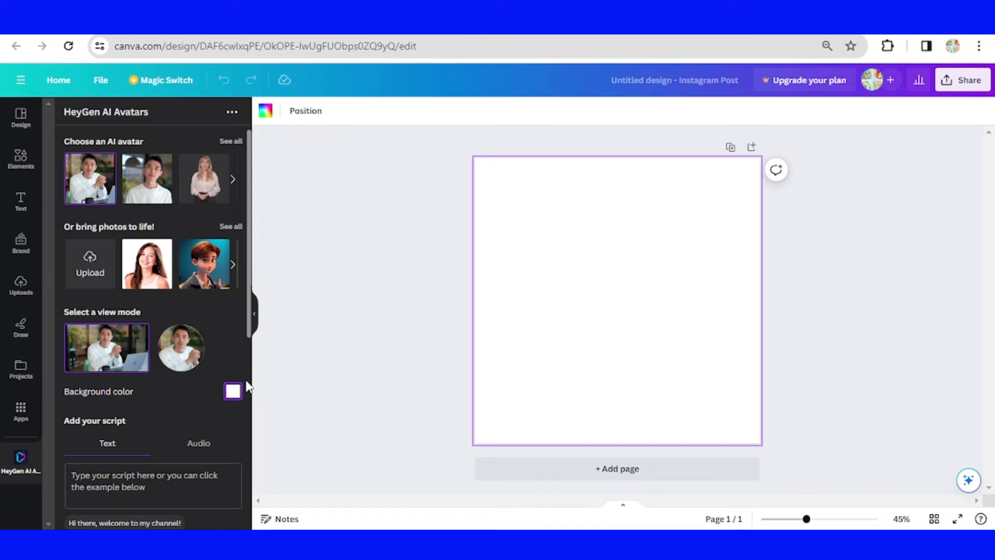
# Use the uploaded portrait as the avatar, with a white (255,255,255) background after trying red
pyautogui.click(146, 268)
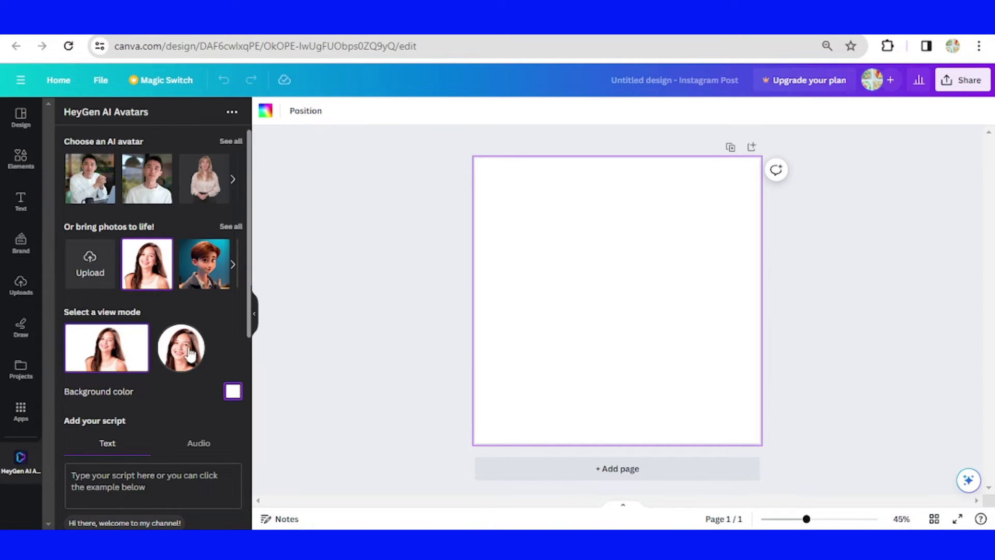
pyautogui.click(234, 392)
pyautogui.click(337, 258)
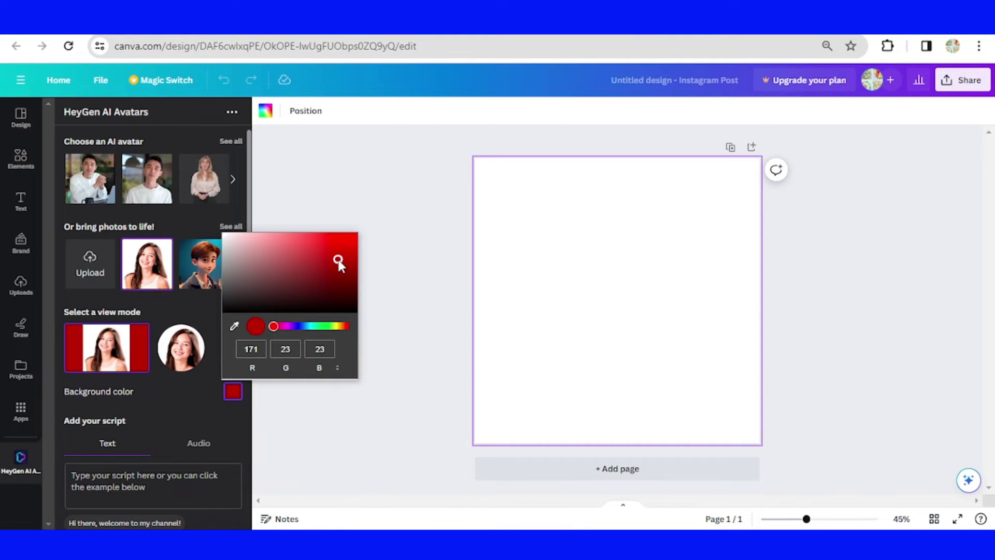
pyautogui.click(228, 238)
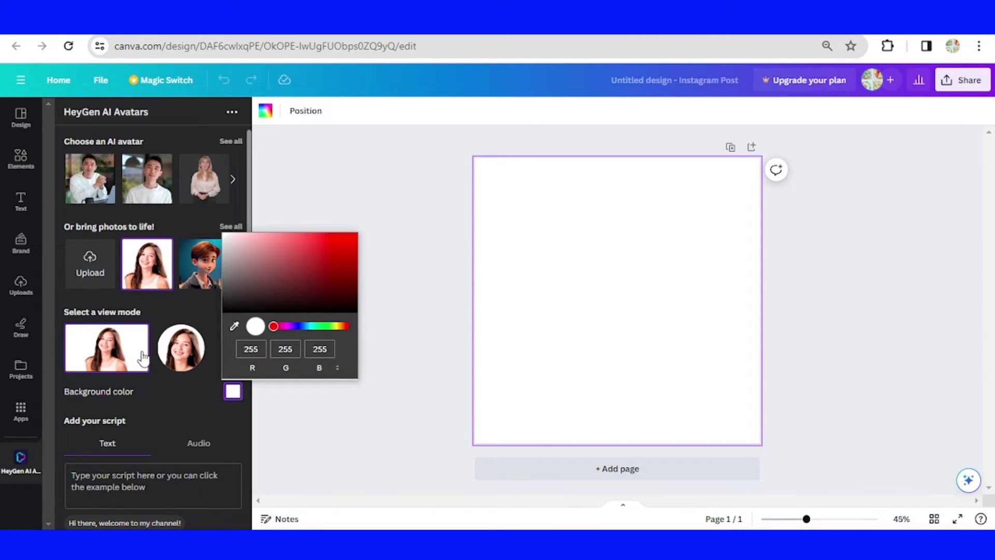
# Paste the Canva Art Design welcome script into the avatar's script box
pyautogui.click(192, 401)
pyautogui.scroll(-4, 193, 400)
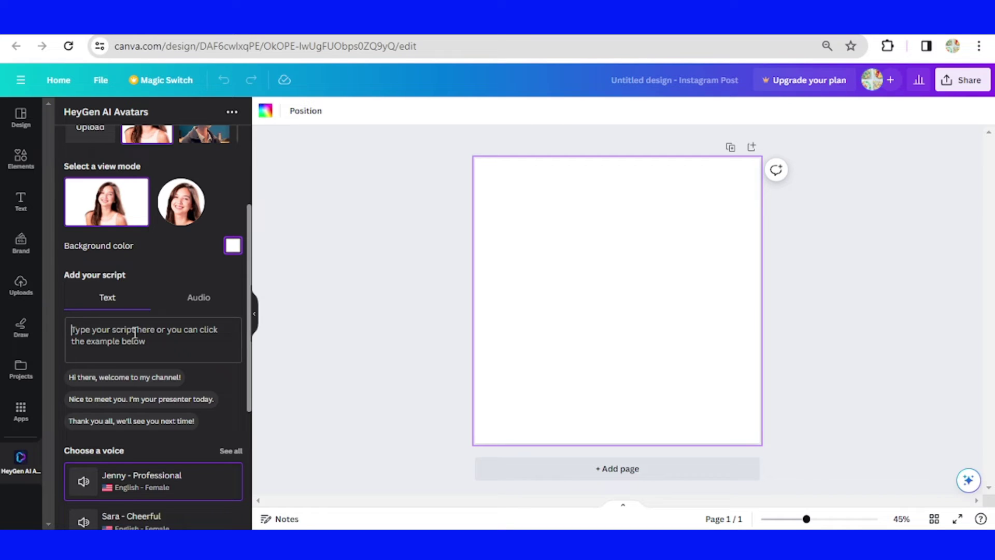
pyautogui.click(134, 333)
pyautogui.write("Hi everyone, welcome to Canva Art Design Youtube channel. Today I will share with you how to make your photos talk. let's check it out")
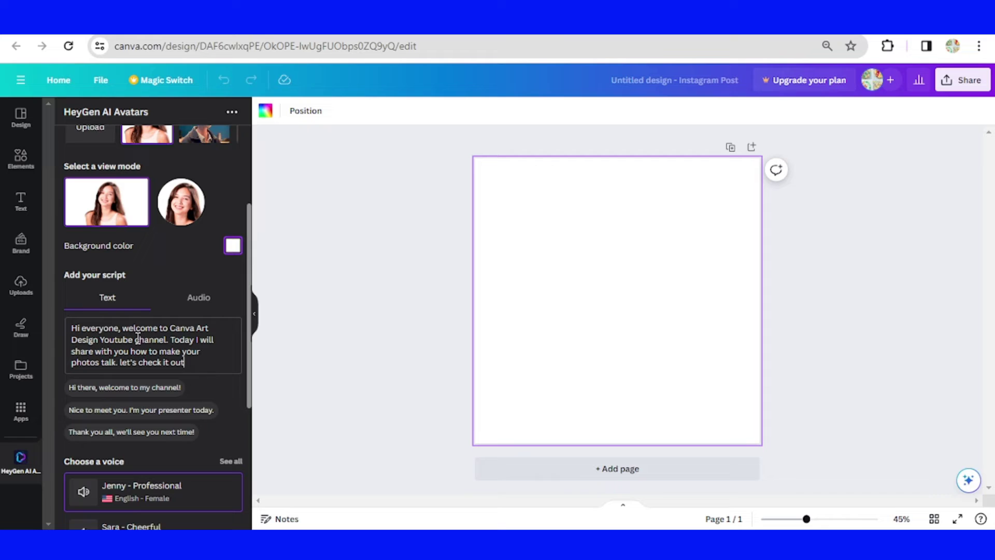
pyautogui.scroll(-3, 129, 453)
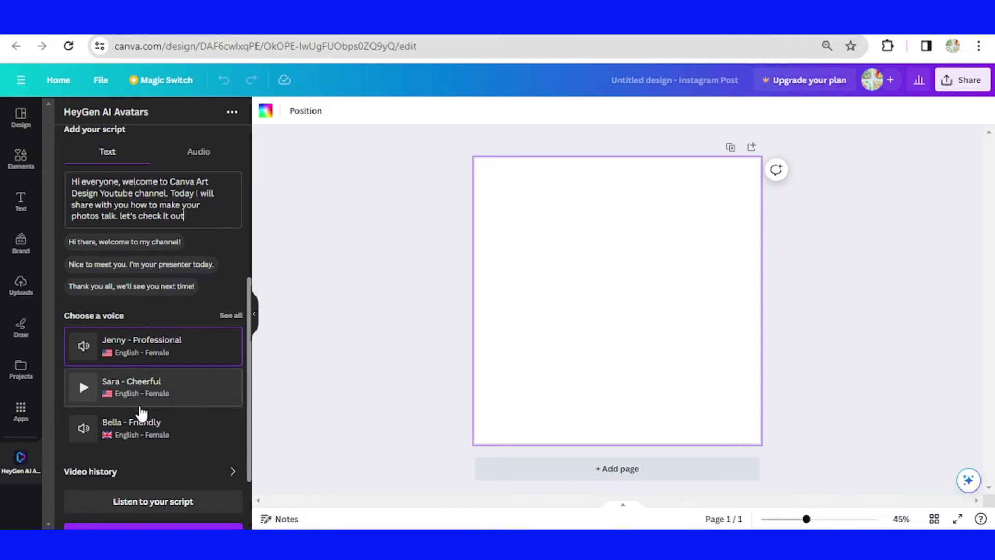
pyautogui.moveTo(154, 346)
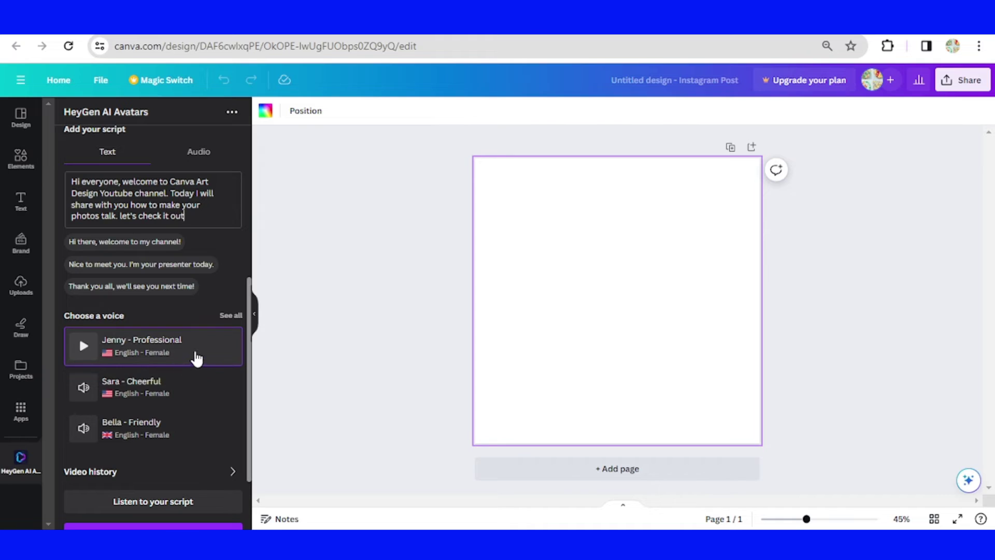
# Switch the avatar voice from Jenny - Professional to Sara - Cheerful
pyautogui.click(145, 386)
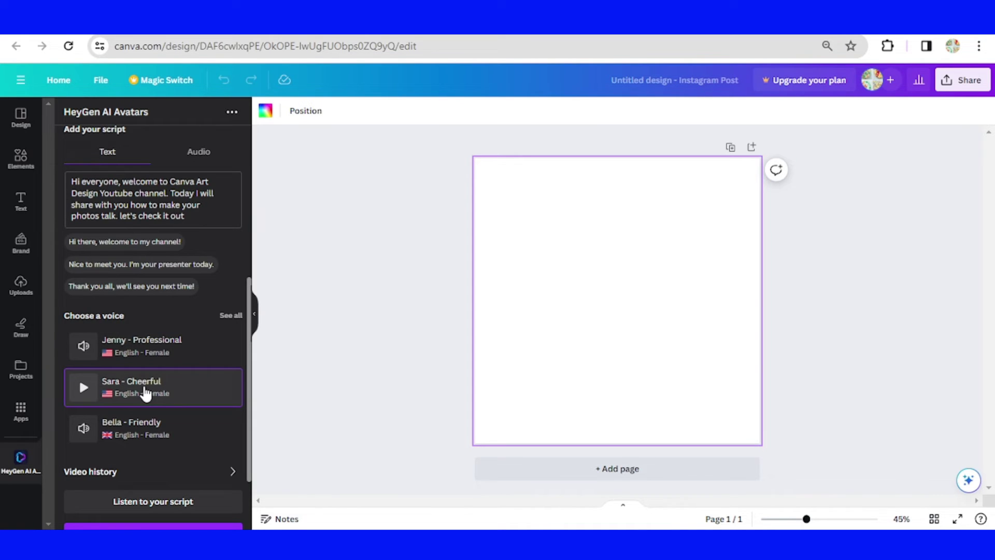
pyautogui.scroll(-2, 145, 392)
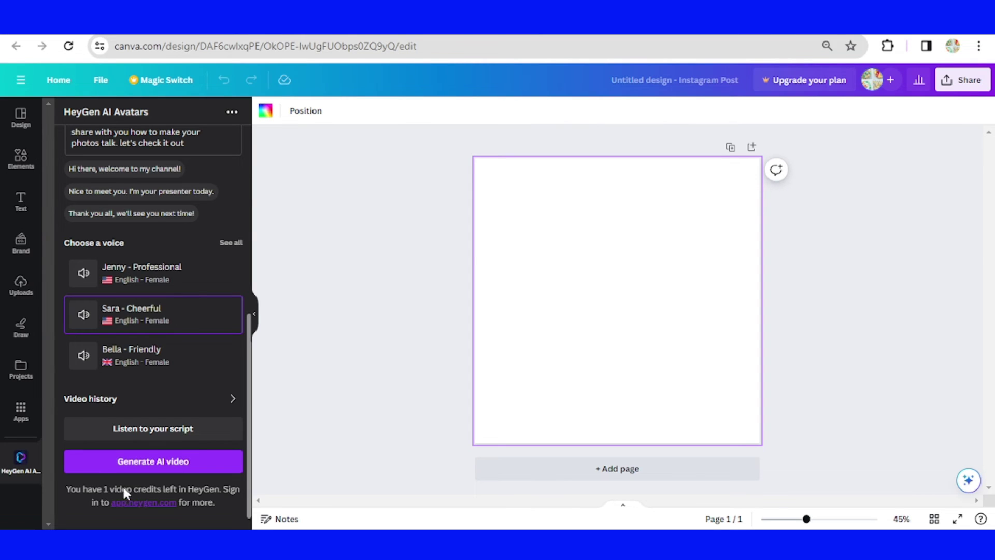
# Generate the talking avatar video and wait for HeyGen's preview to appear
pyautogui.click(160, 467)
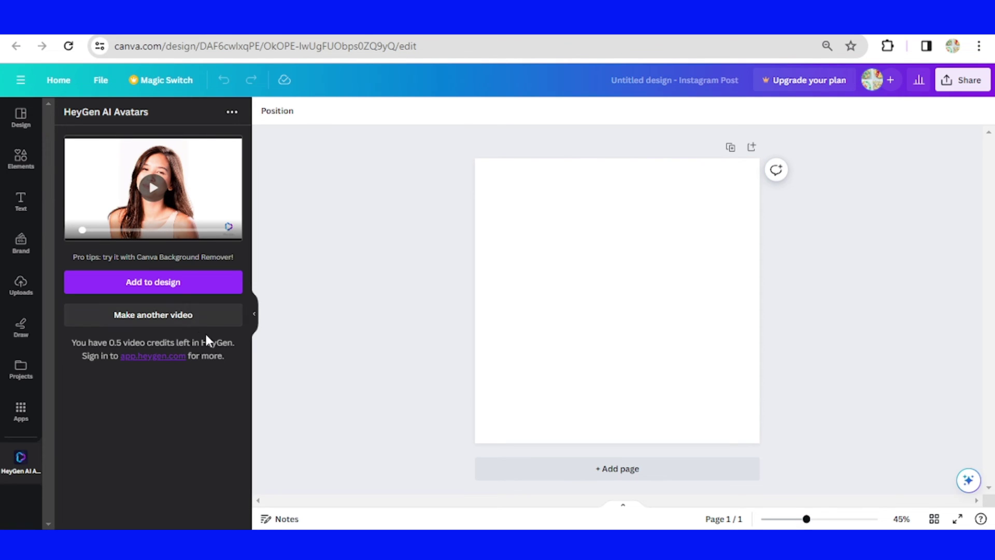
# Add the generated video to the Instagram post and stretch it to both page edges
pyautogui.click(175, 287)
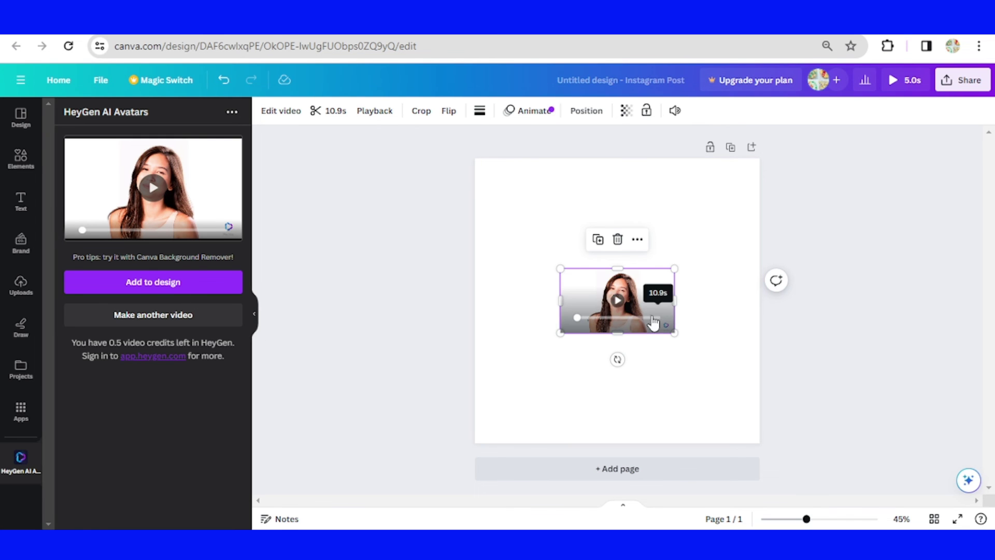
pyautogui.moveTo(560, 270); pyautogui.dragTo(474, 220)
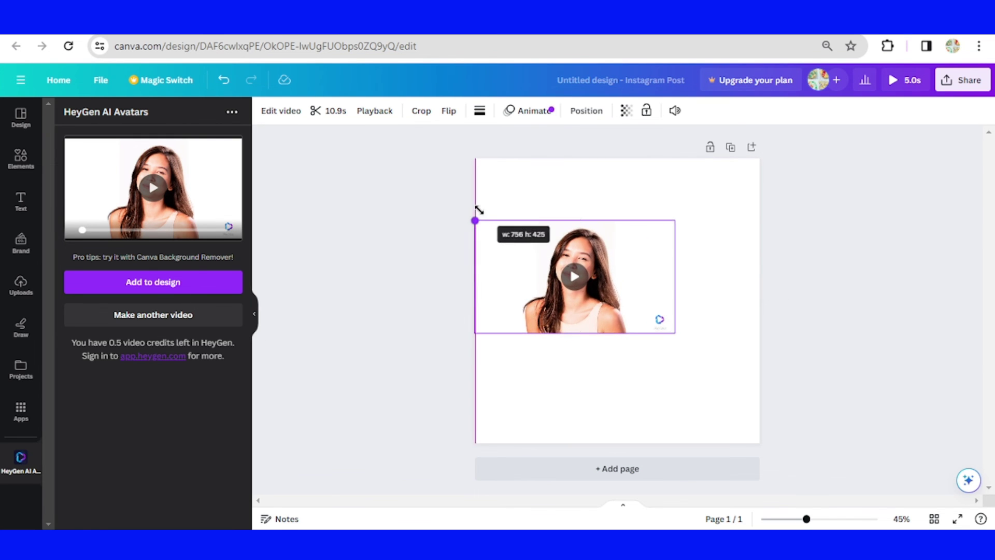
pyautogui.moveTo(675, 334); pyautogui.dragTo(761, 381)
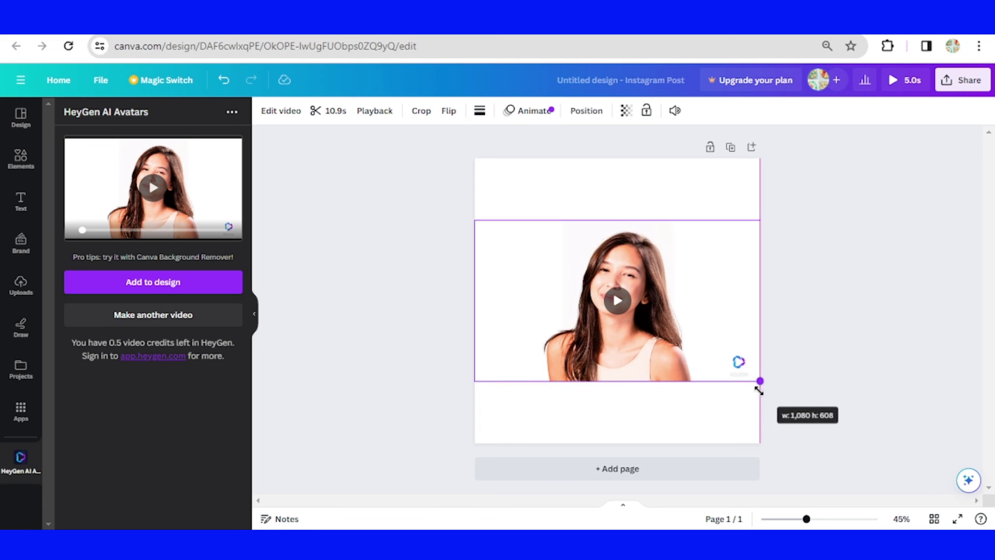